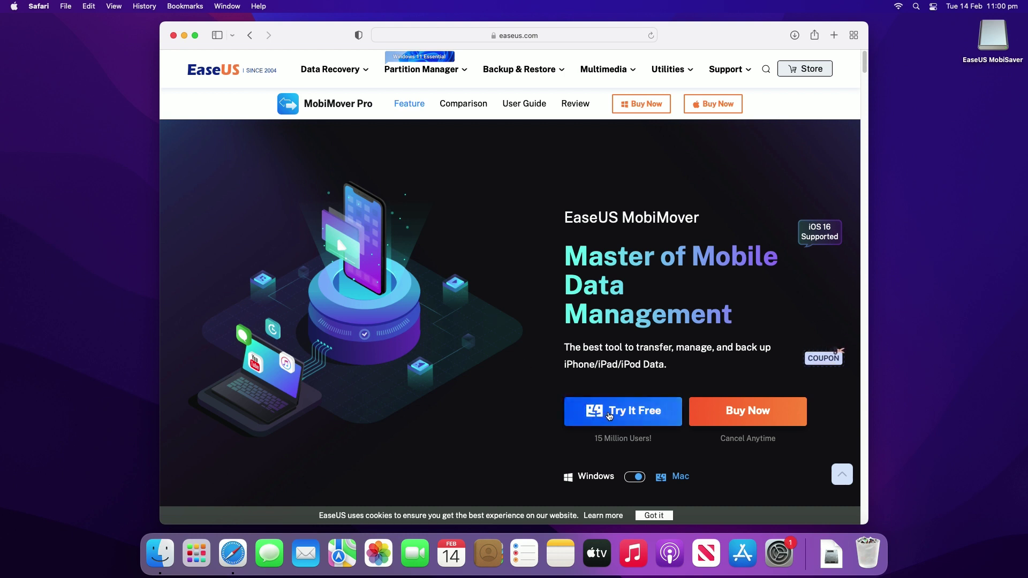
Download the free MobiMover trial for Mac from Safari and install it.
click(610, 415)
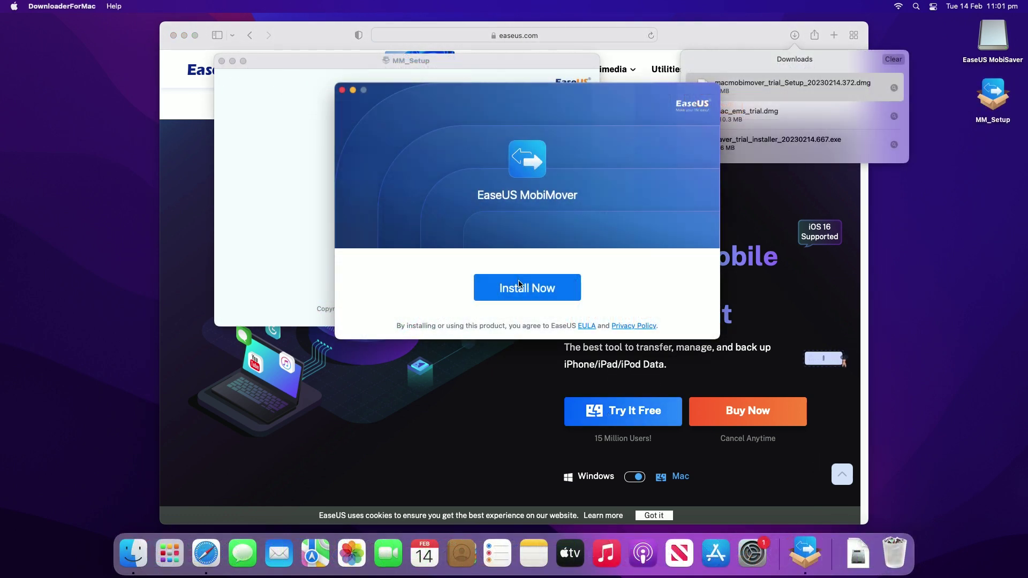
click(518, 286)
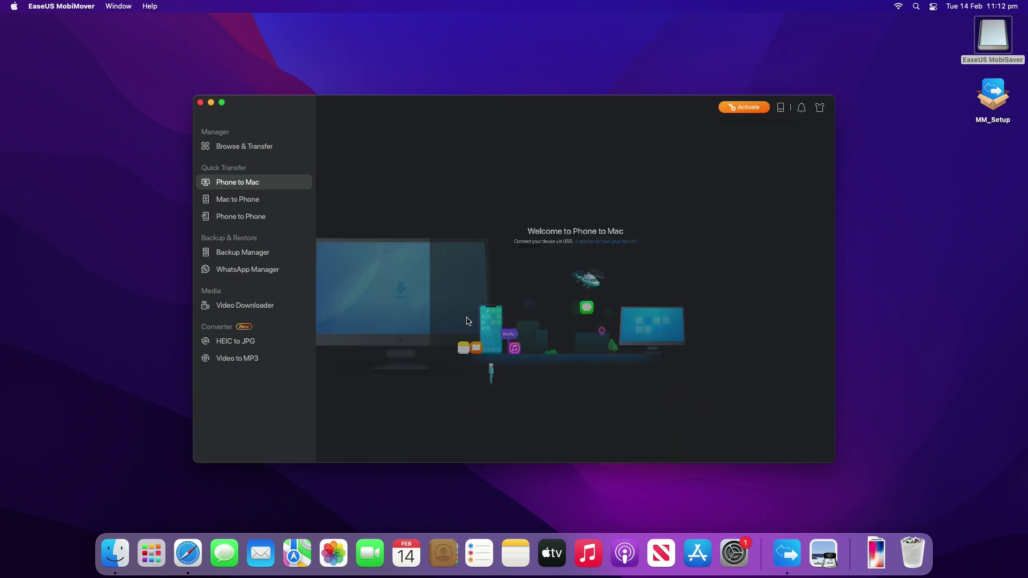
Choose iphone.jpg and iphone-x.jpg from Downloads for a Mac to Phone transfer.
click(253, 202)
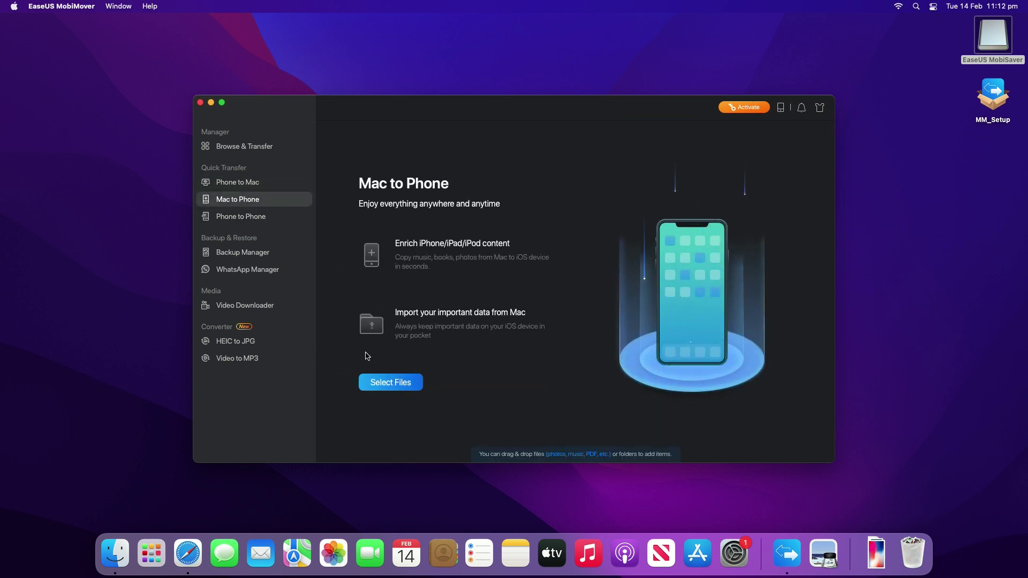
click(397, 386)
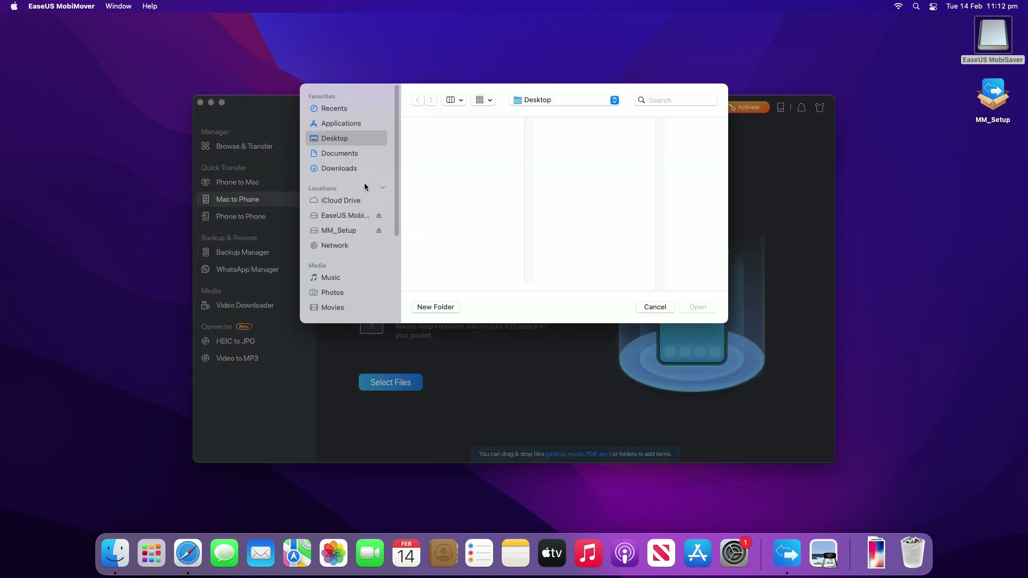
click(354, 170)
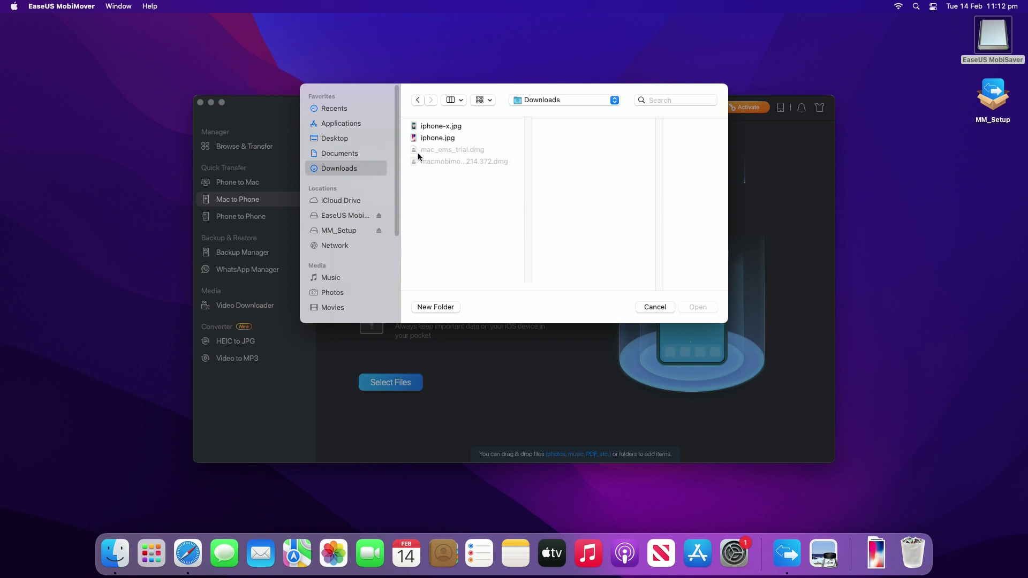
click(434, 139)
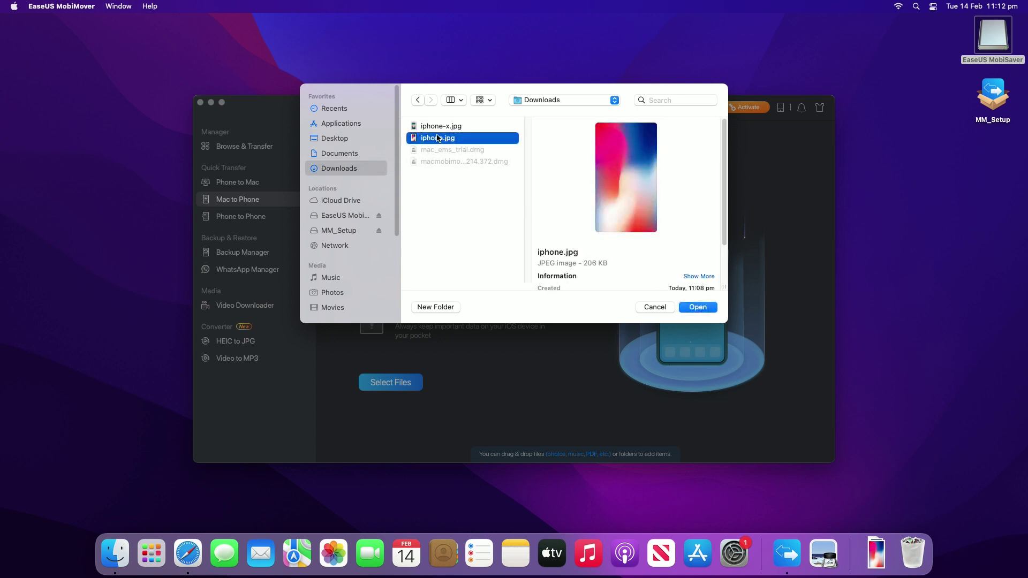
shift+click(441, 127)
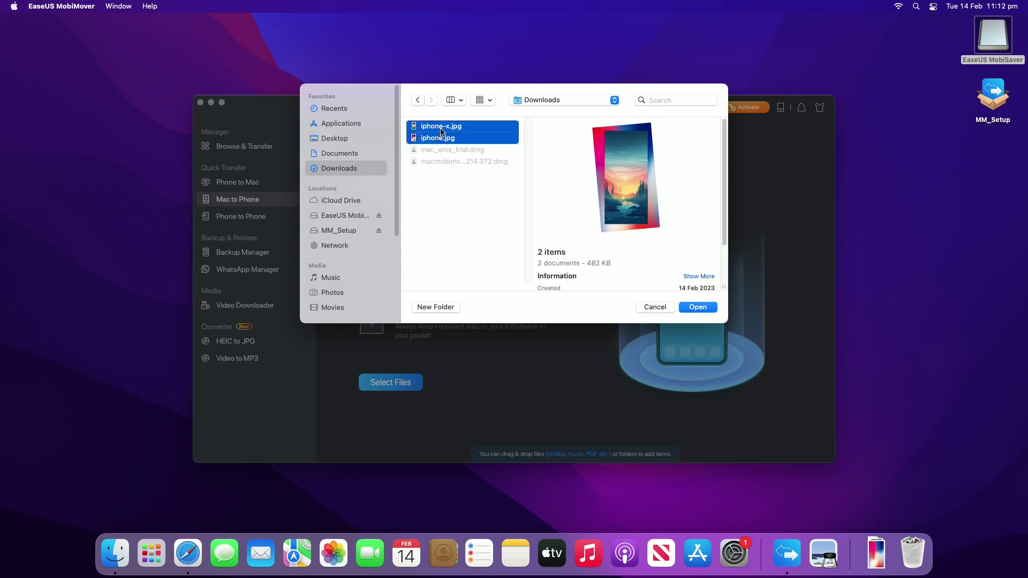
click(697, 309)
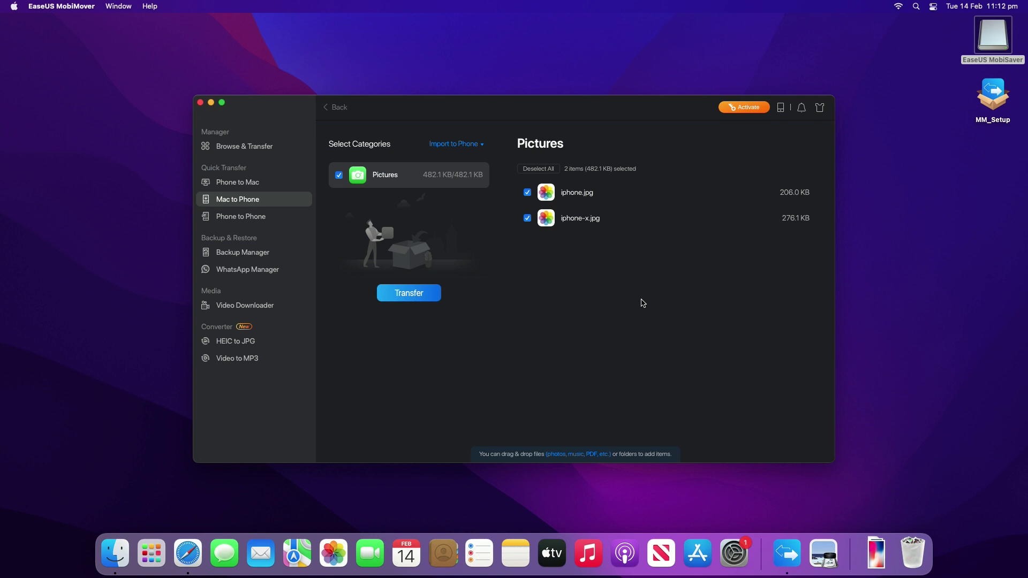
Transfer iphone.jpg and iphone-x.jpg to the iPhone.
click(412, 298)
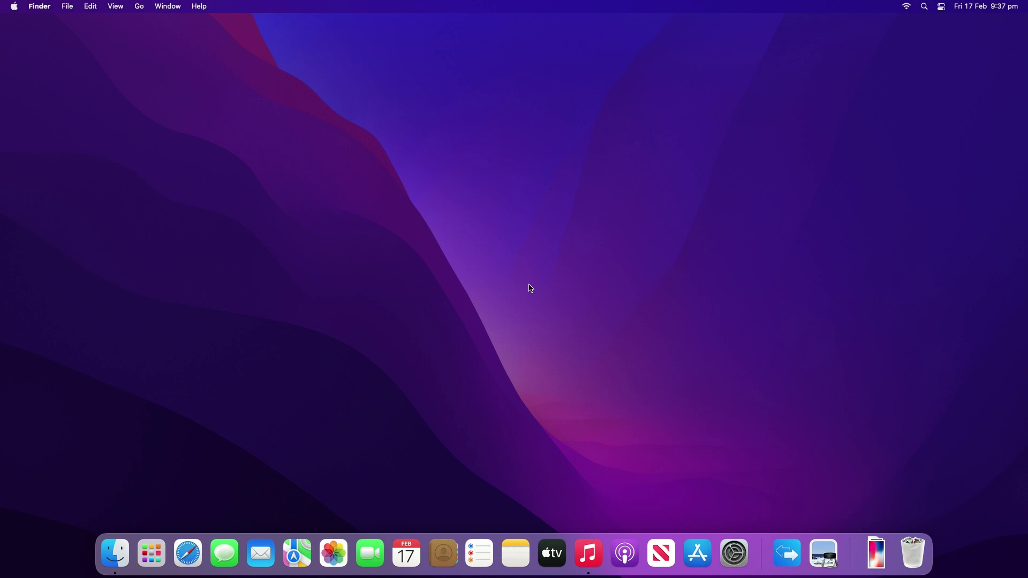
Copy Presentation.key from the iPhone's Keynote files in Finder onto the desktop.
click(115, 553)
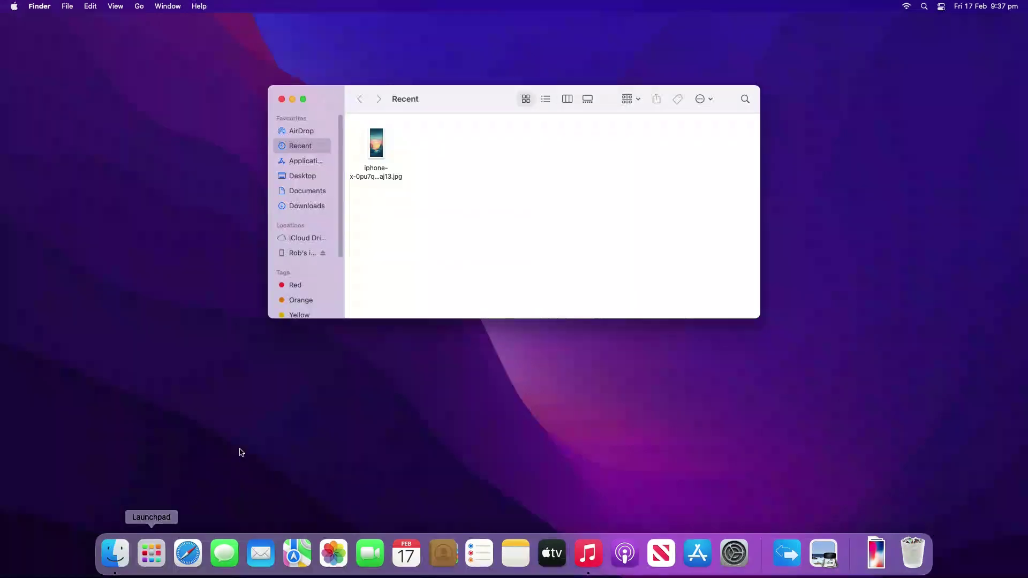
click(306, 255)
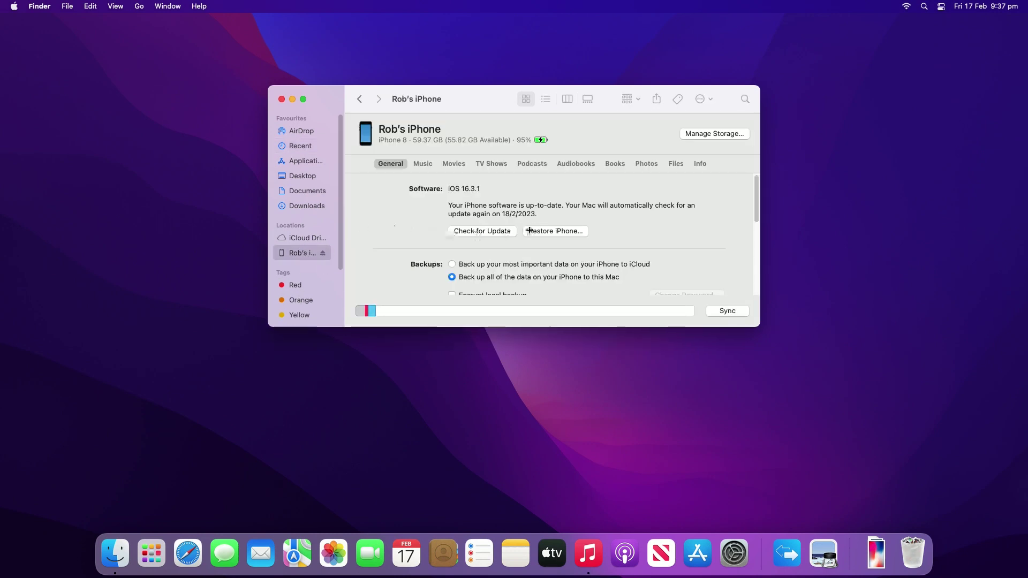
click(676, 165)
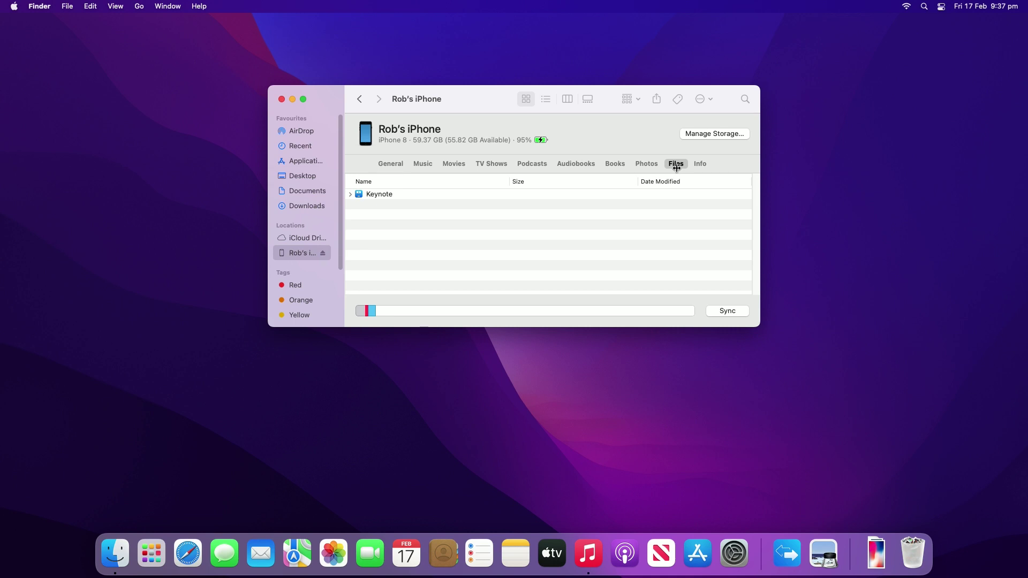
click(350, 196)
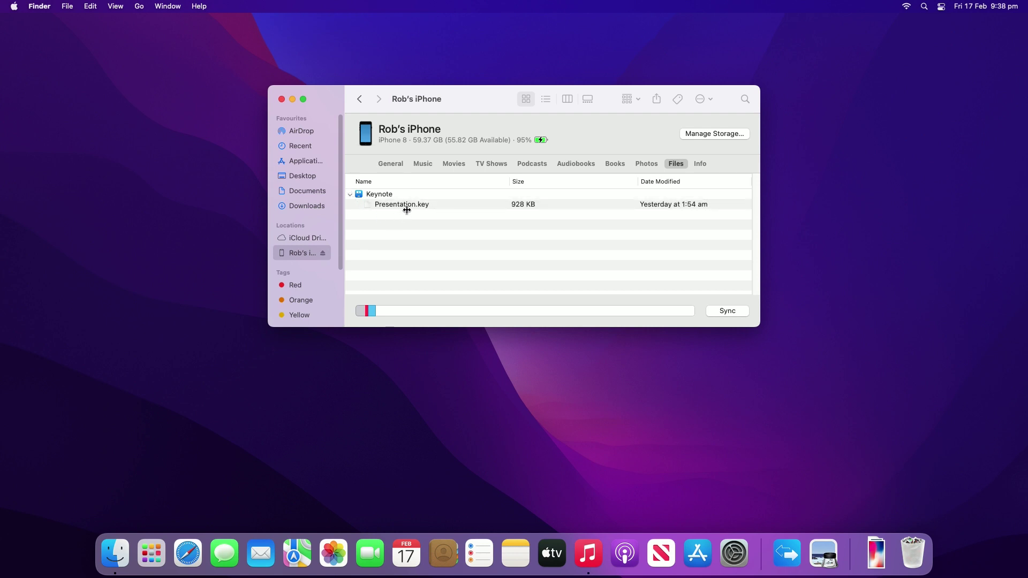
drag(410, 206, 621, 436)
click(456, 390)
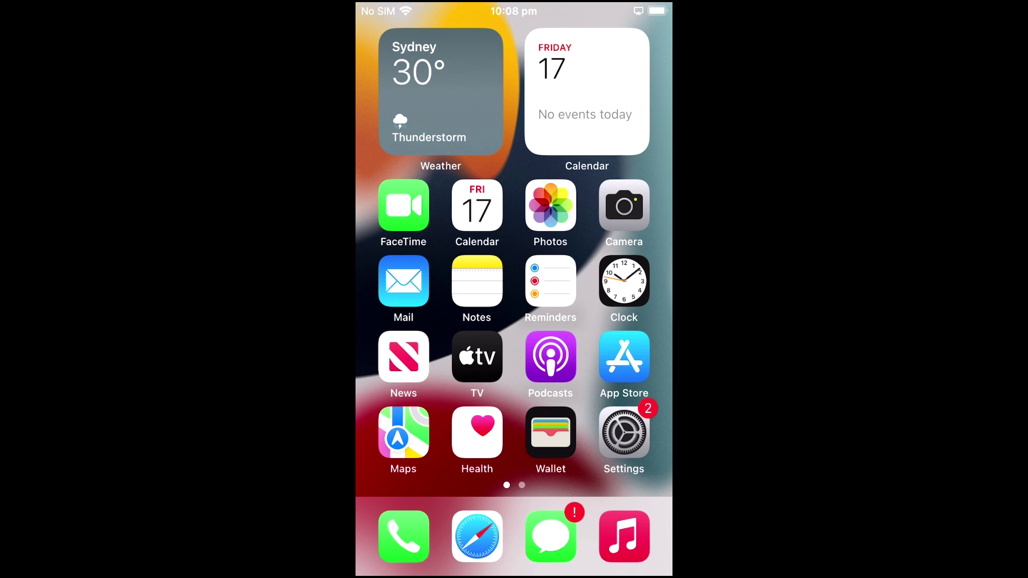
Set the iPhone's General > AirDrop option to Everyone for 10 Minutes.
click(624, 432)
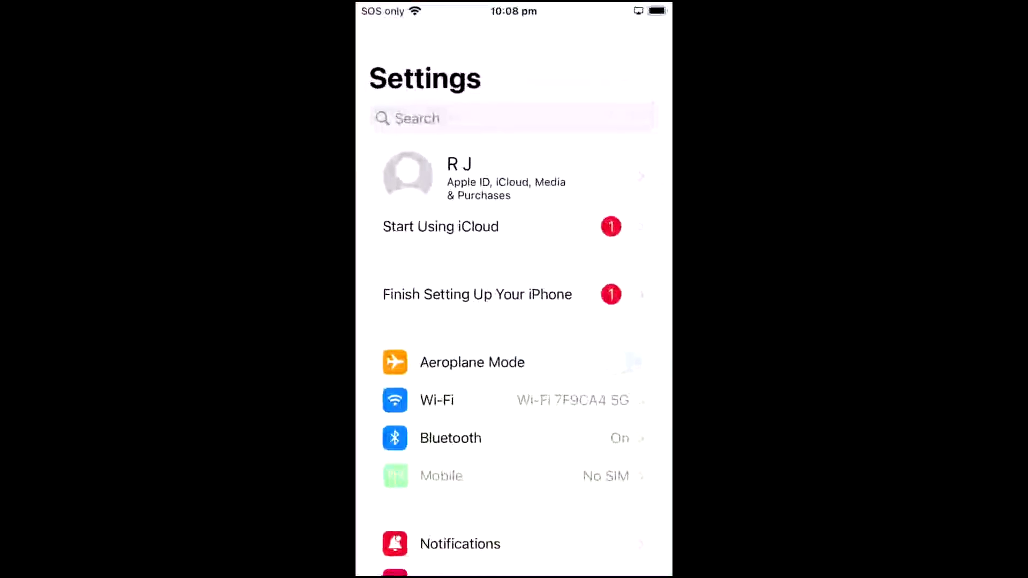
scroll(514, 316, down, 5)
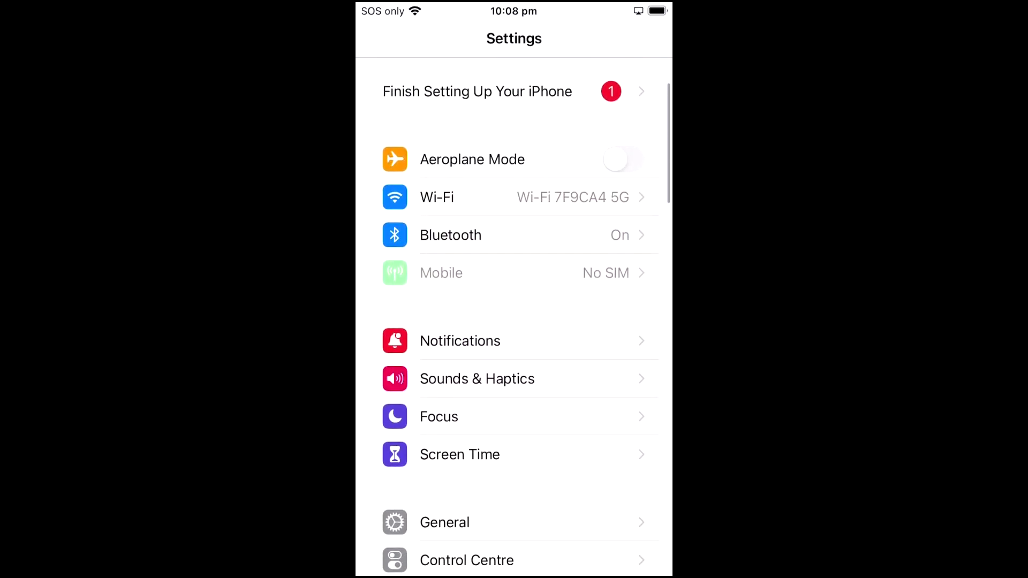
click(445, 456)
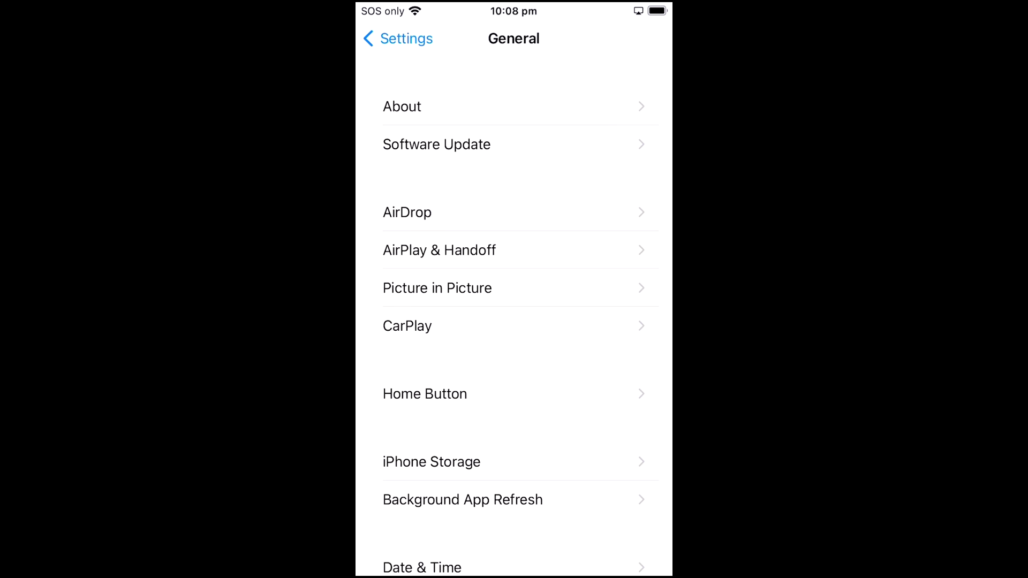
click(407, 213)
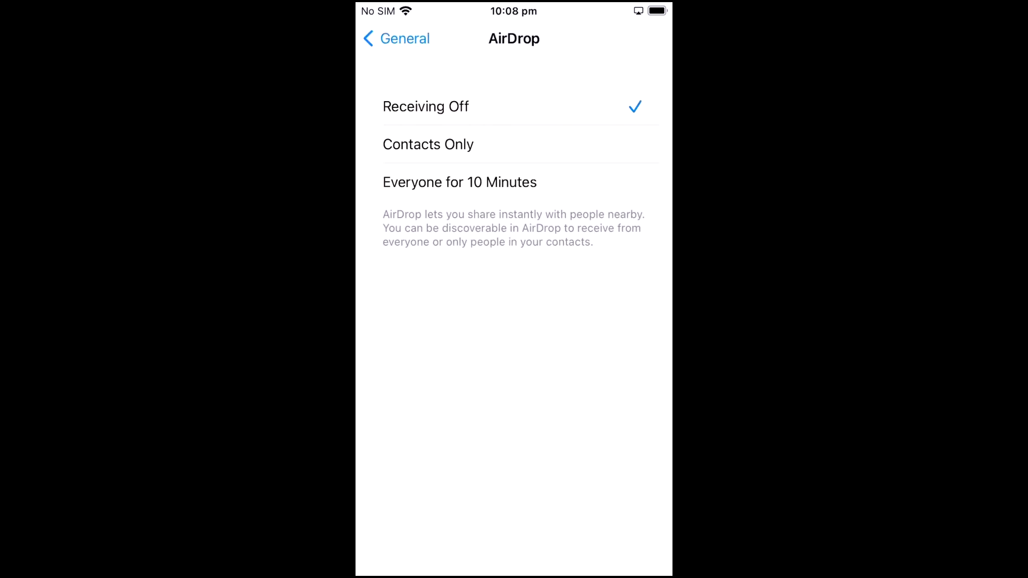
click(459, 182)
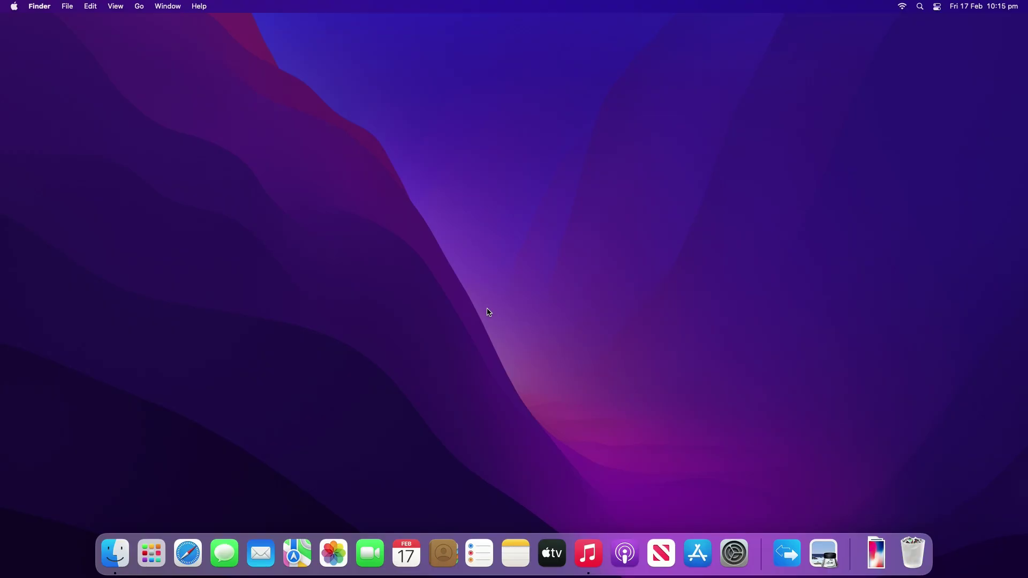
Set Finder AirDrop discovery to Everyone and drop the iphone-x image from Downloads onto the iPhone.
click(125, 559)
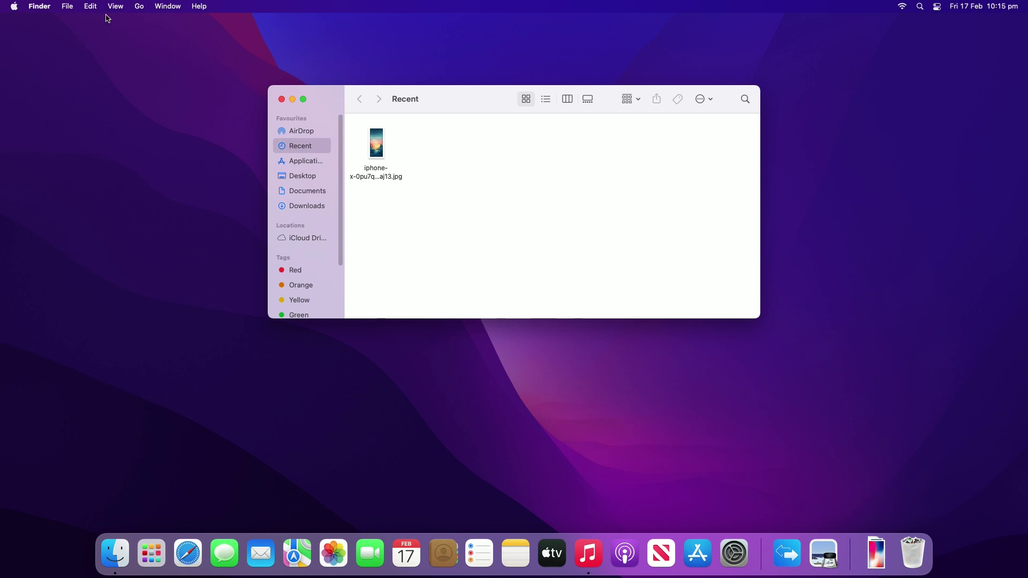
click(138, 8)
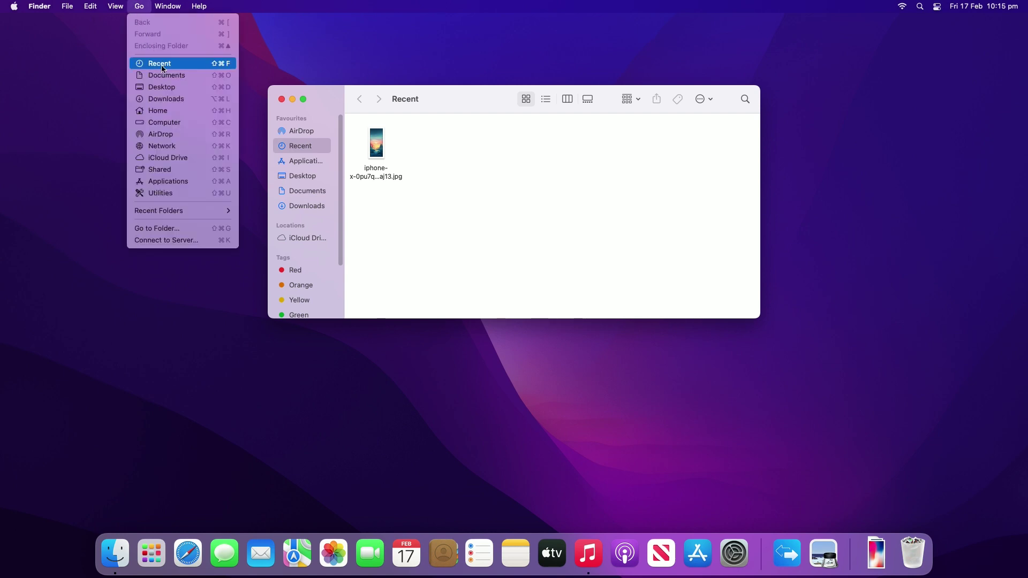
click(166, 134)
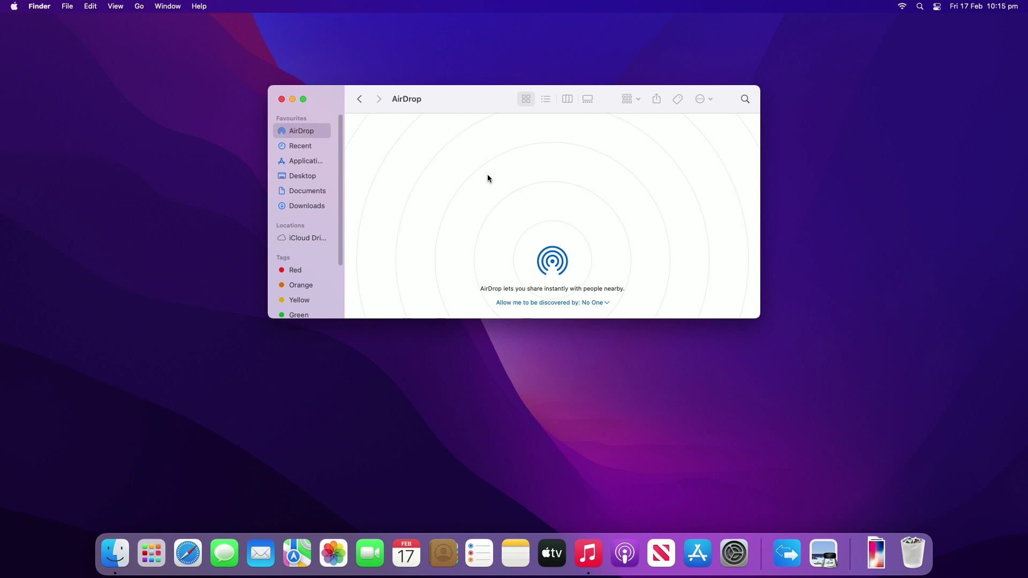
click(580, 303)
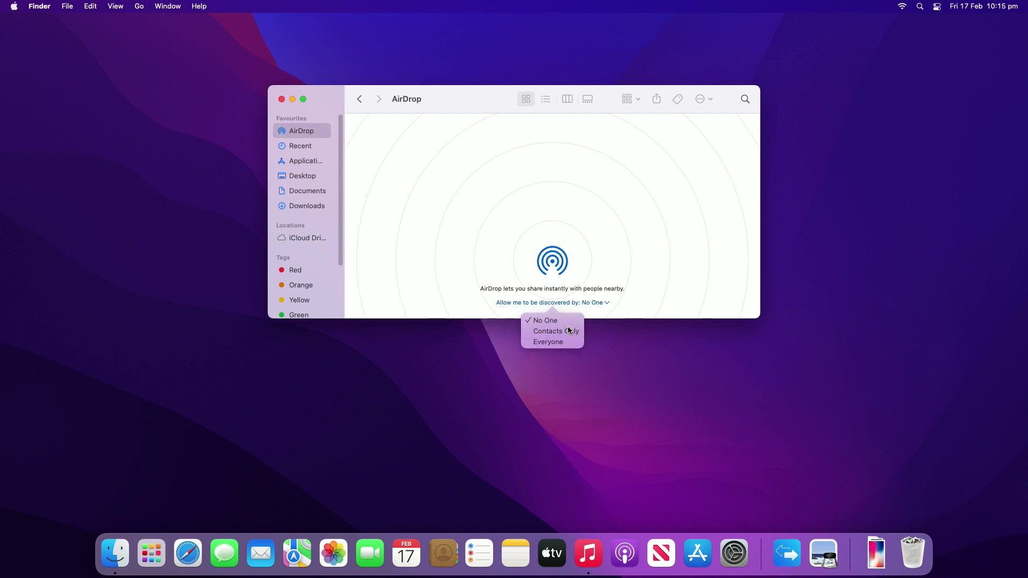
click(556, 343)
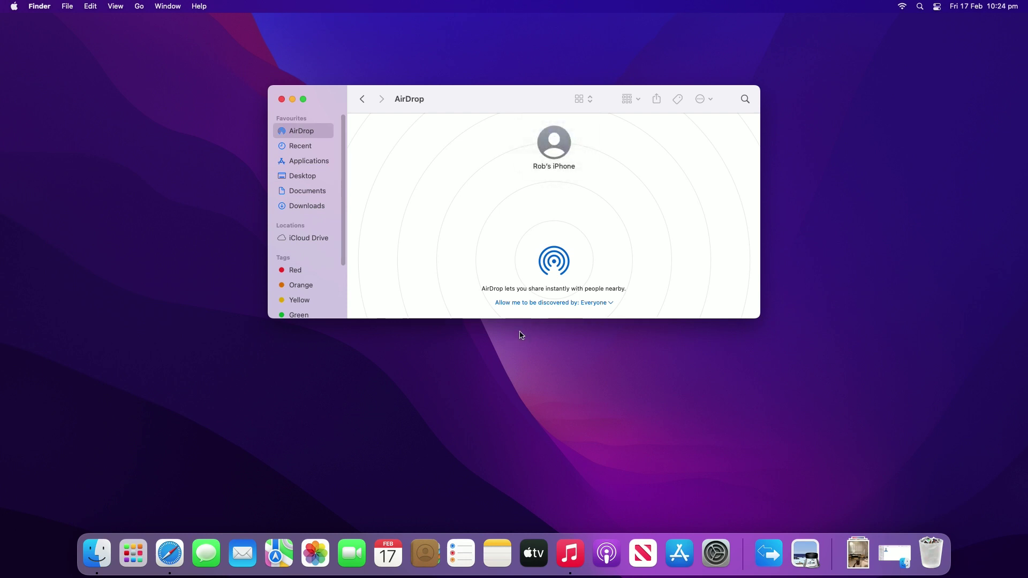
click(865, 556)
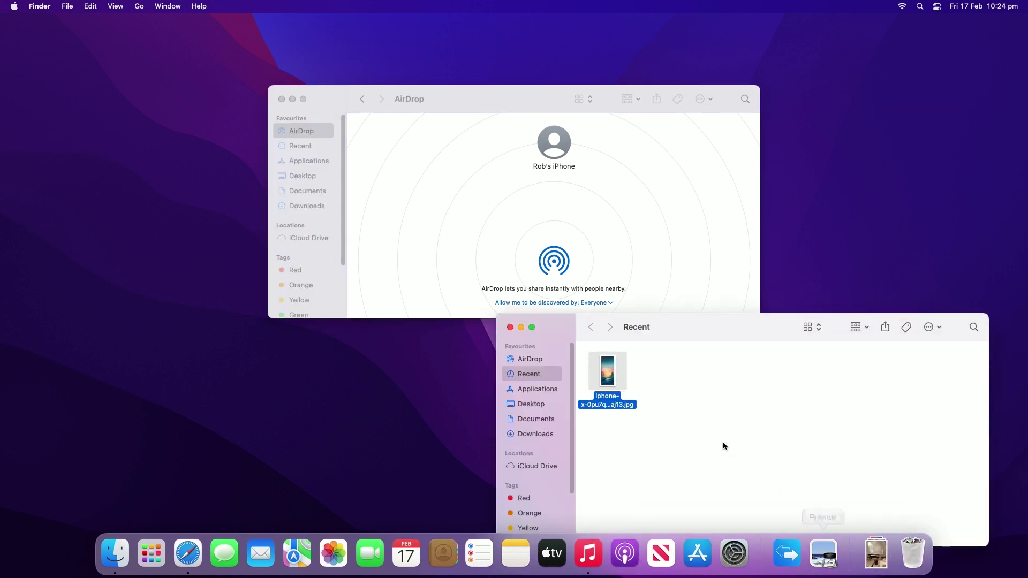
drag(612, 380, 562, 152)
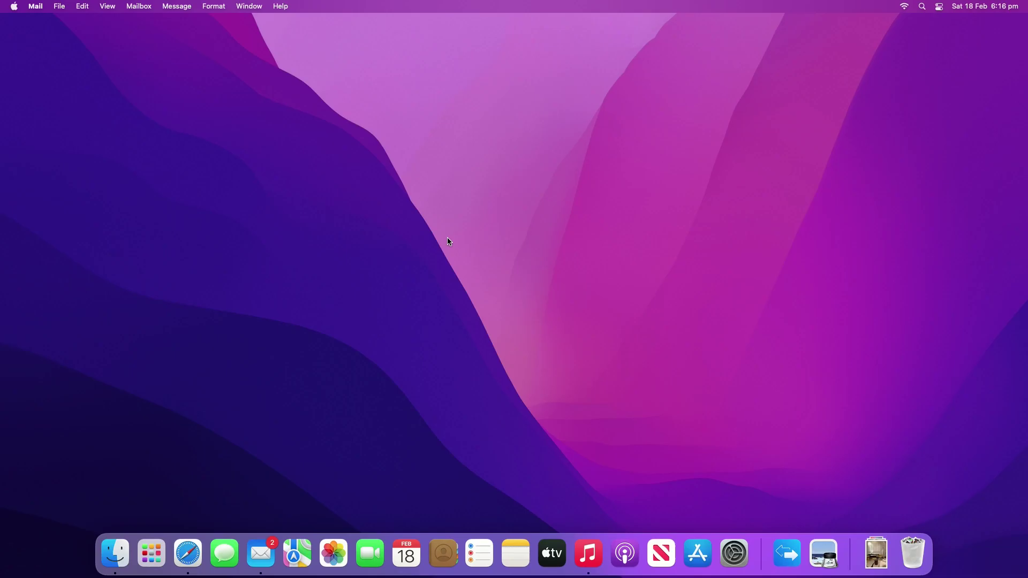
Start a new Mail message addressed to 'test'.
click(262, 550)
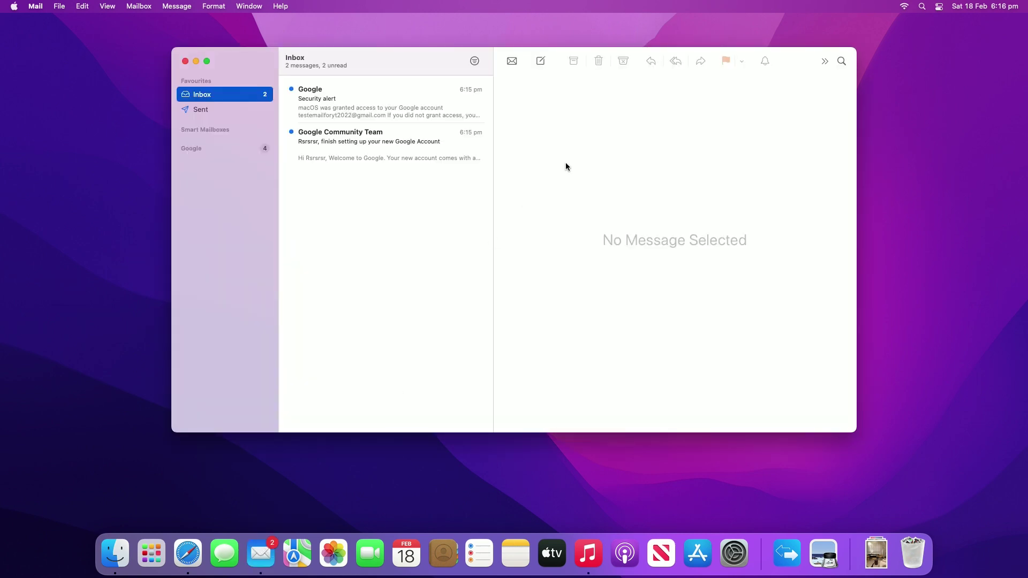
click(539, 63)
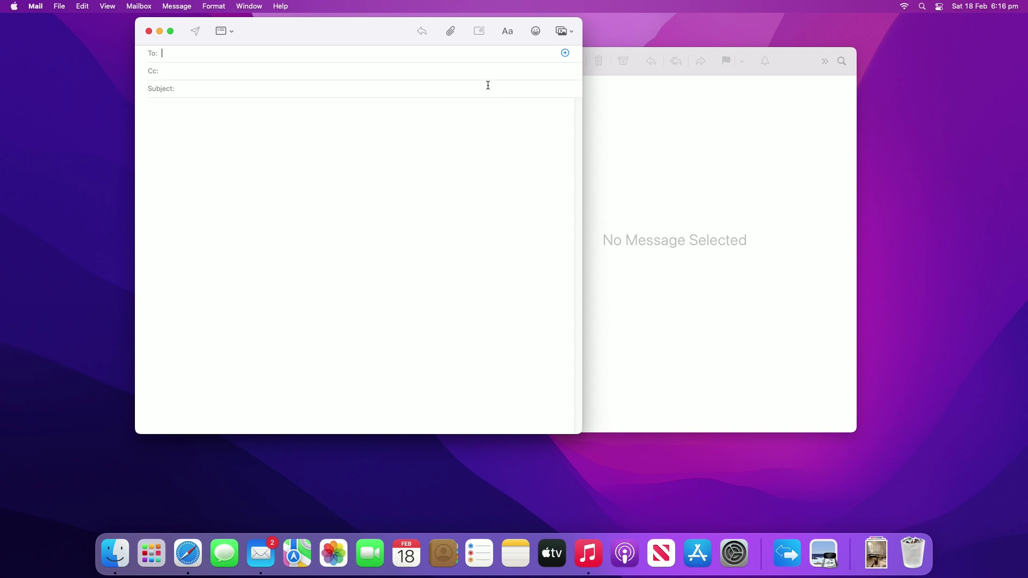
text(test)
Attach iphone-x.jpg from Downloads to the message.
click(451, 32)
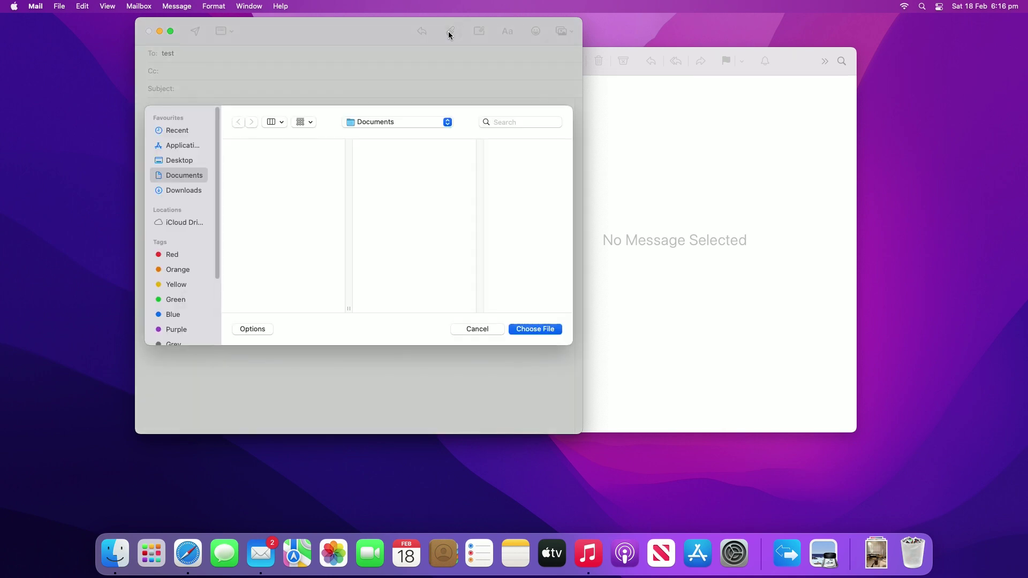
click(199, 189)
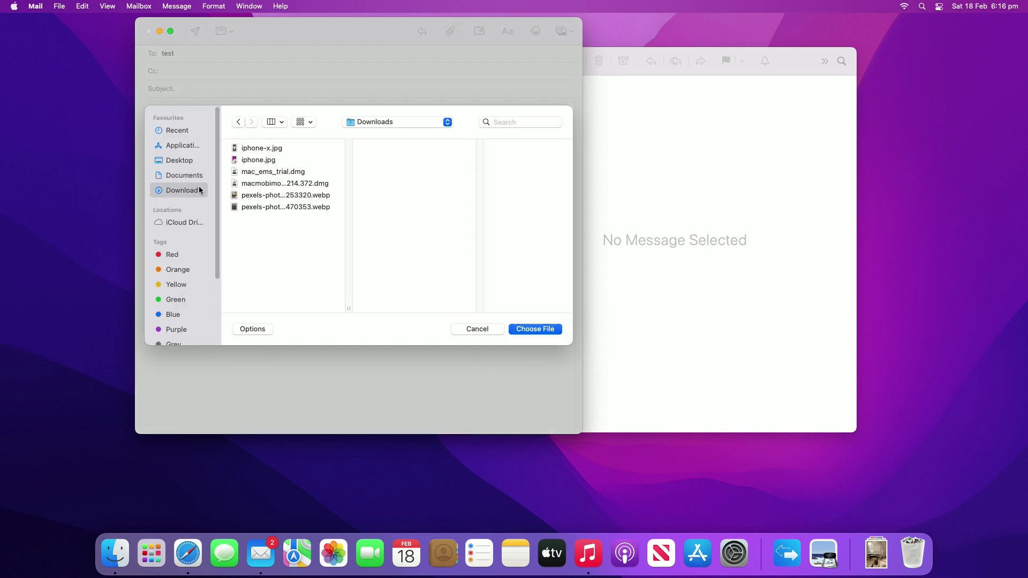
double_click(272, 150)
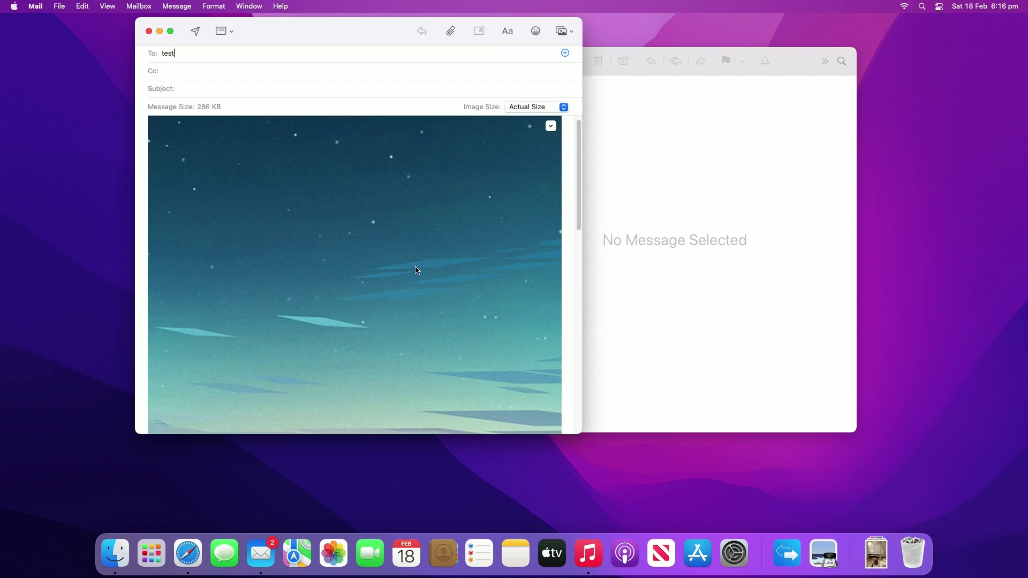
scroll(417, 271, up, 1)
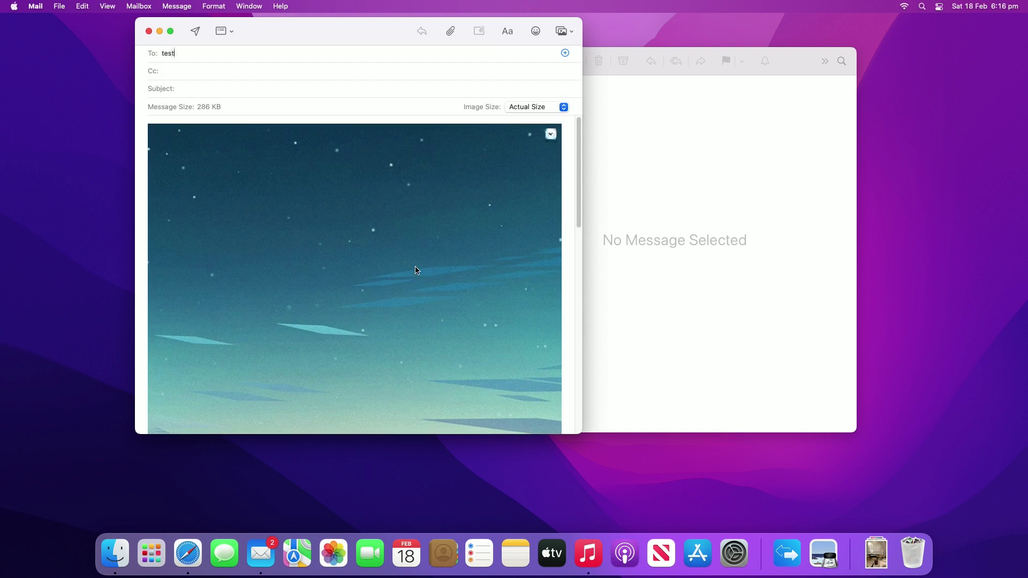
Send the message without a subject and dismiss the invalid address warning.
click(196, 31)
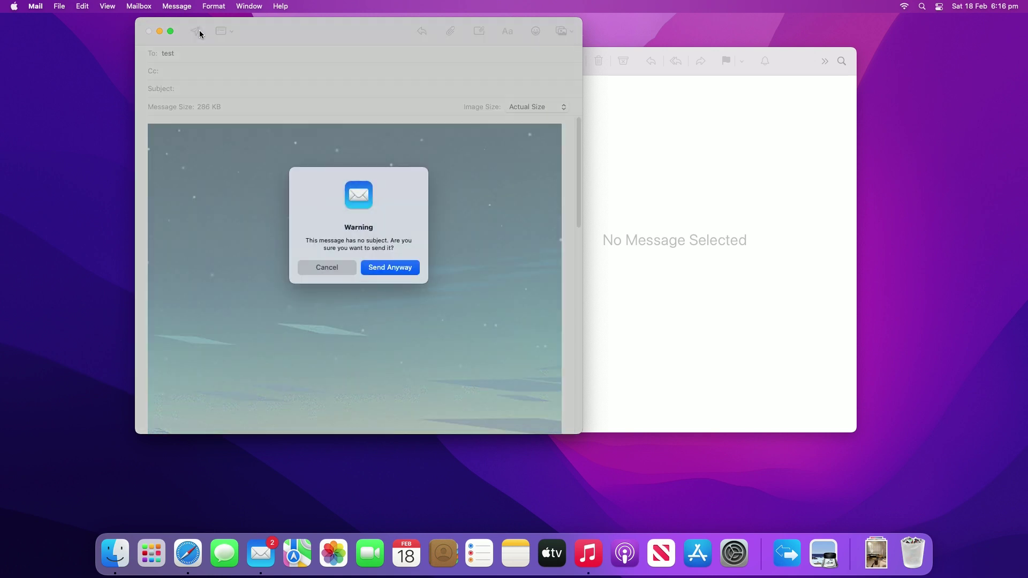
click(399, 268)
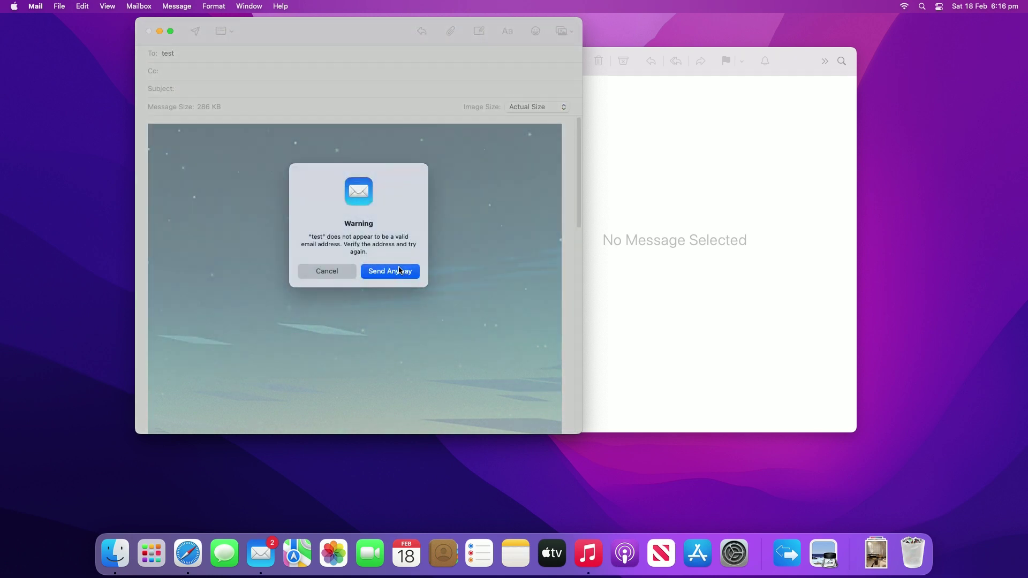
click(353, 272)
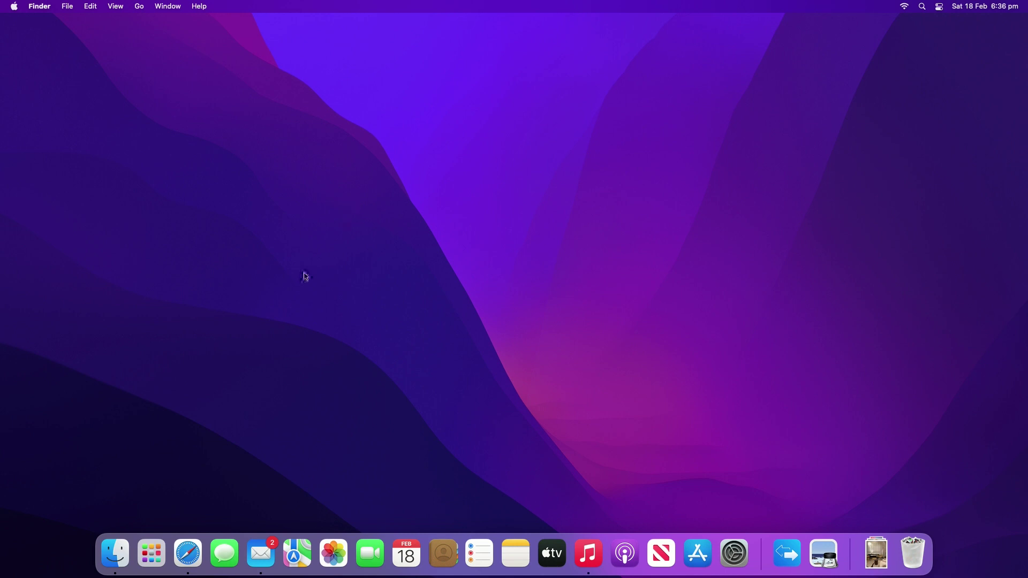
click(128, 551)
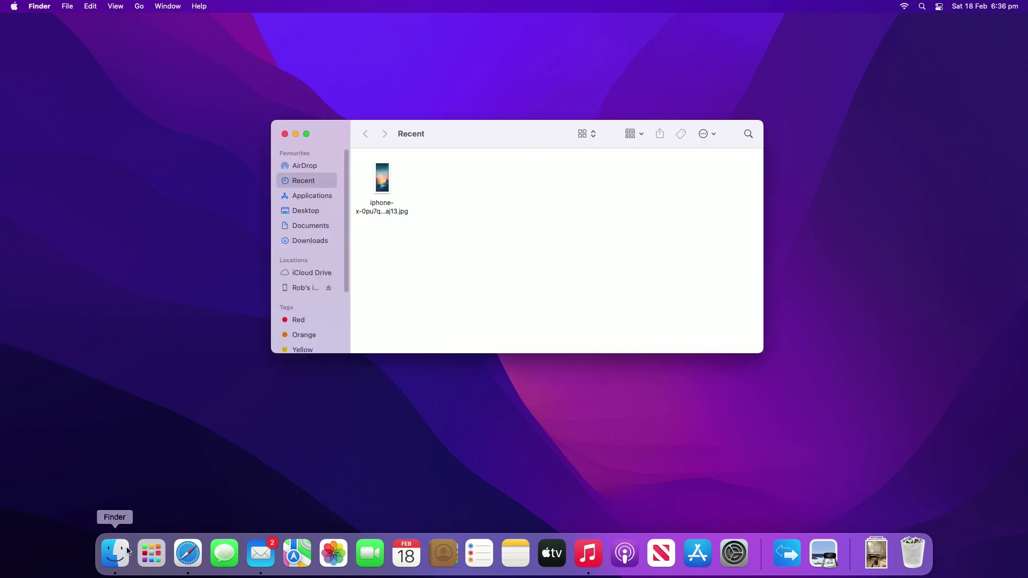
click(316, 292)
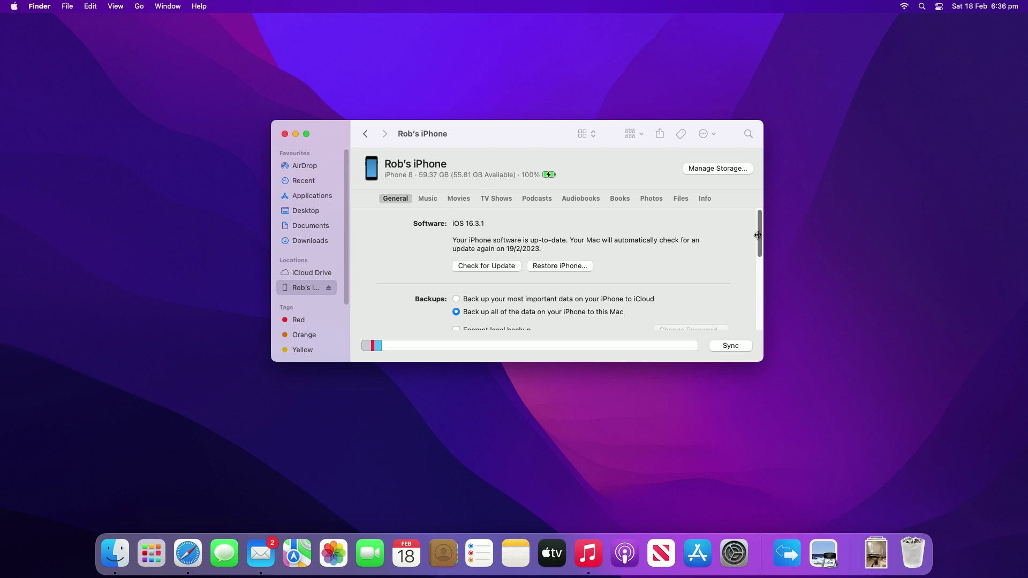
scroll(749, 262, down, 3)
scroll(748, 266, down, 4)
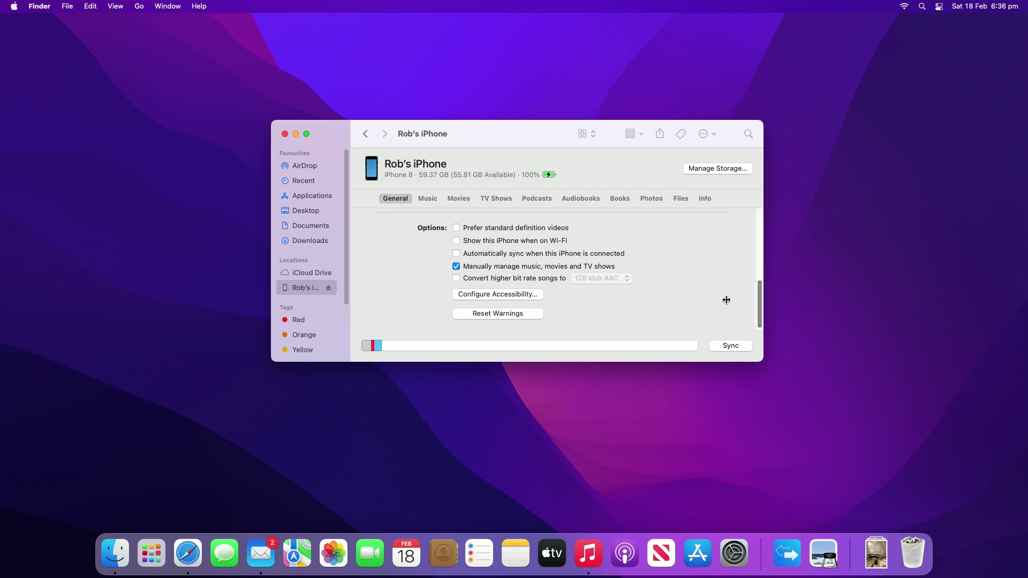
click(458, 241)
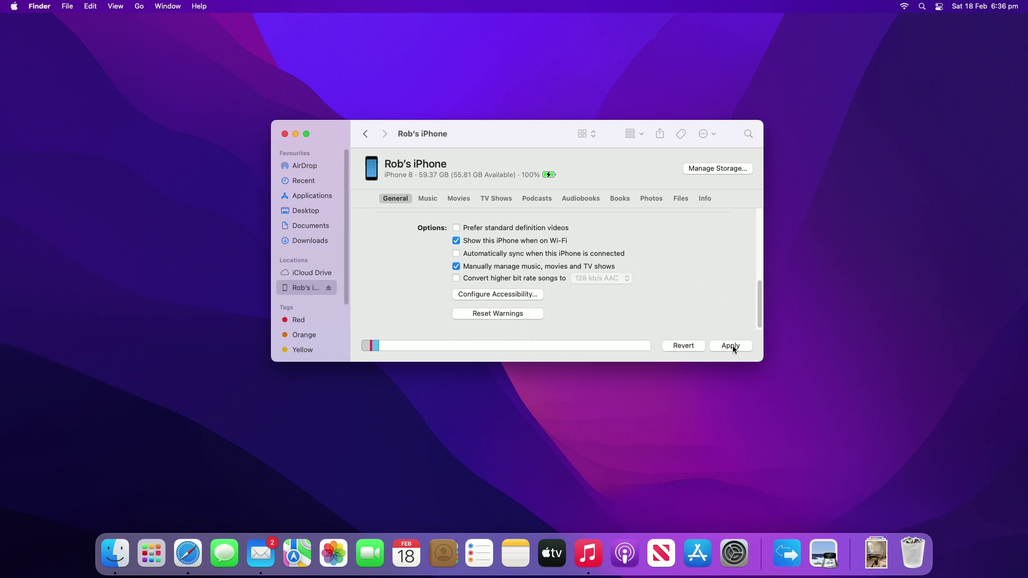
click(737, 346)
Start syncing the iPhone from Finder.
scroll(757, 320, down, 1)
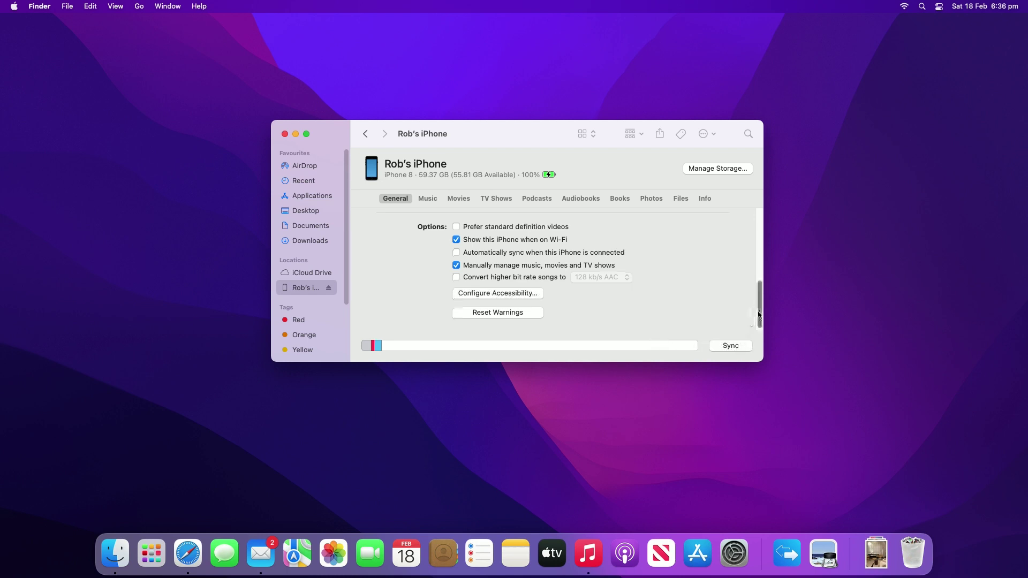
drag(755, 323, 762, 205)
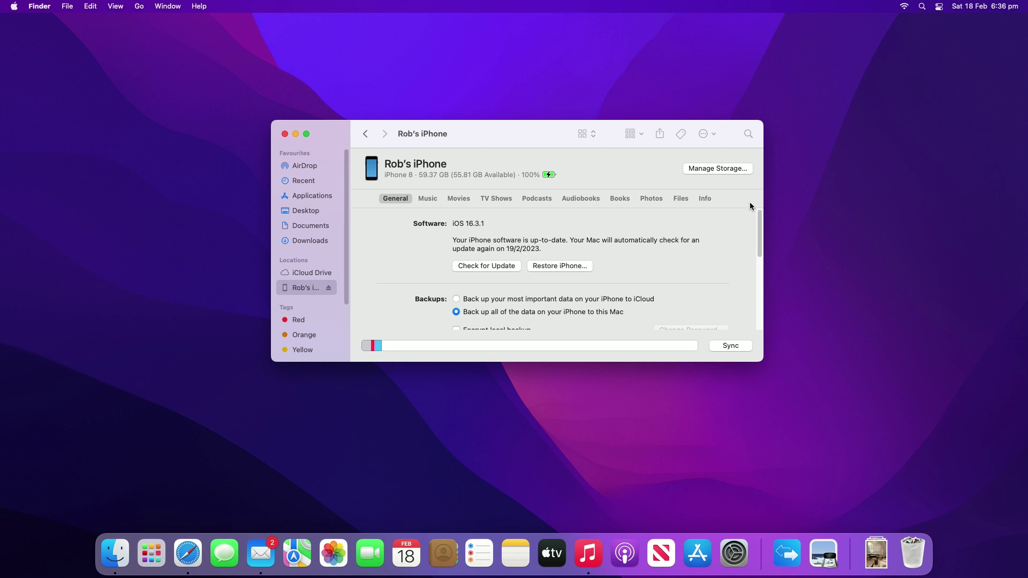
click(728, 346)
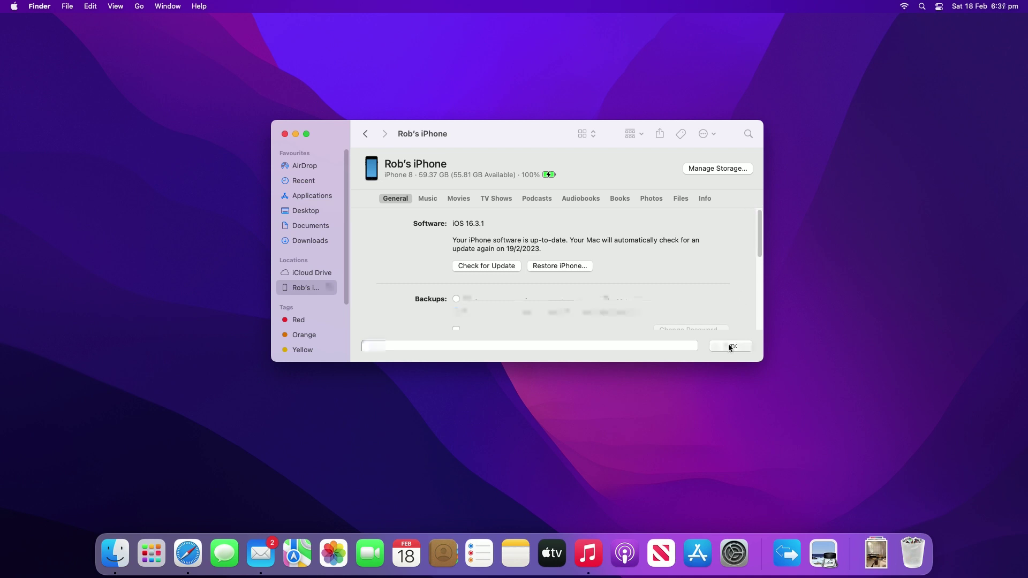